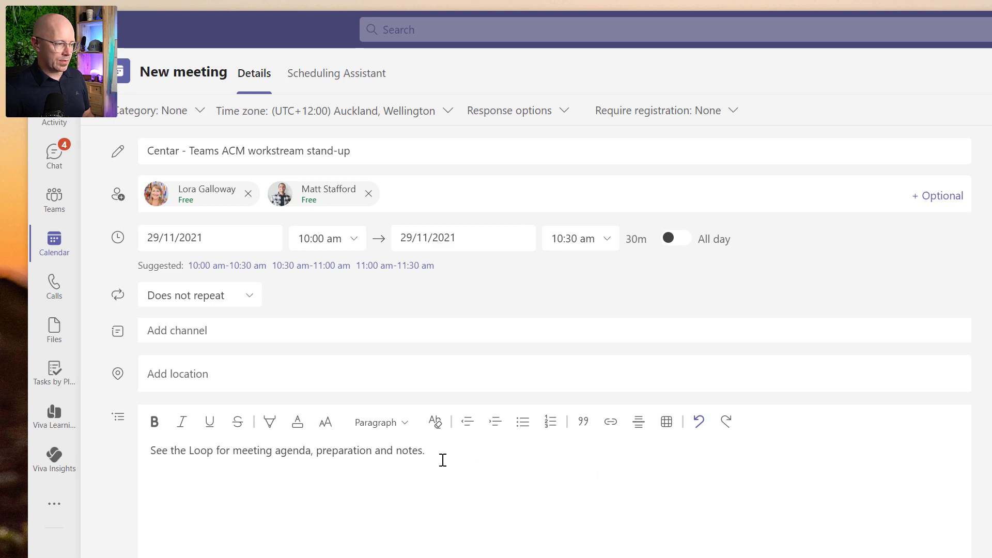
- Select the meeting description and send the stand-up meeting for Monday 29 November at 10 am
left_click_drag(428, 450, 154, 462)
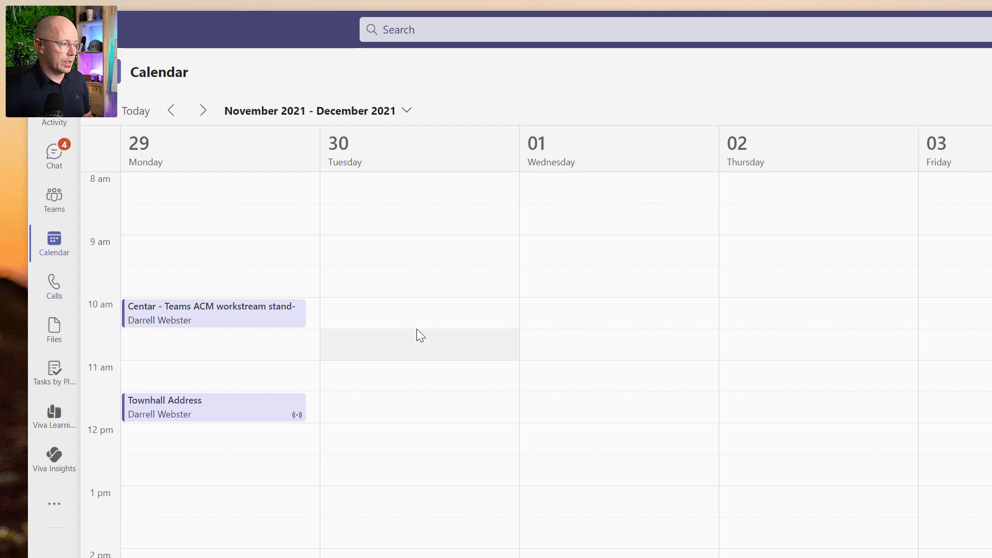
- Open the stand-up meeting's full details from the calendar and switch to its chat
left_click(244, 315)
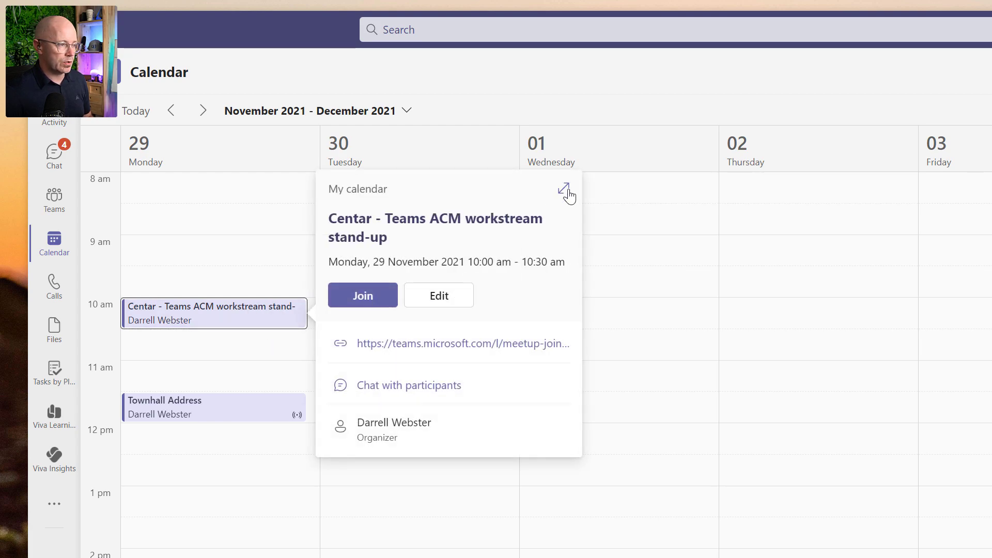
left_click(565, 192)
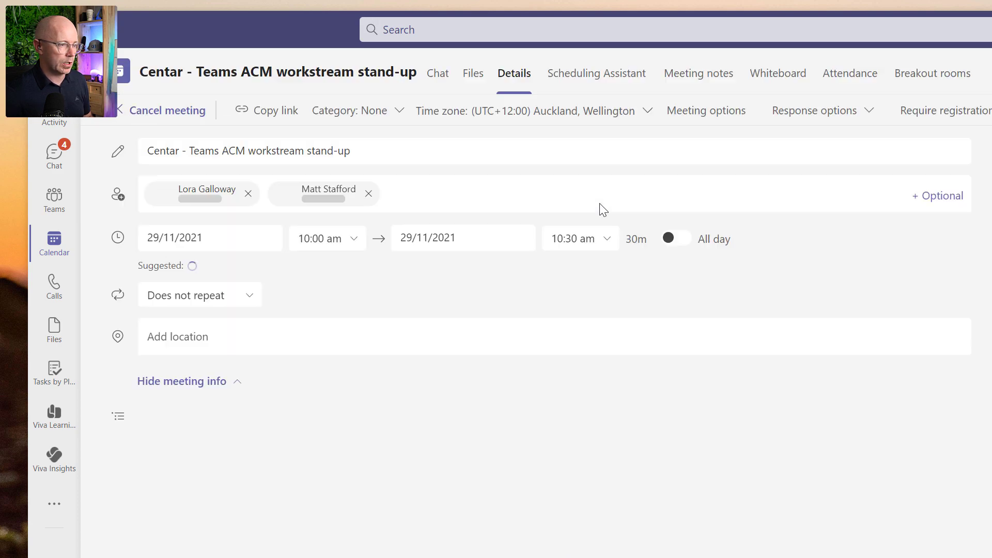
left_click(438, 77)
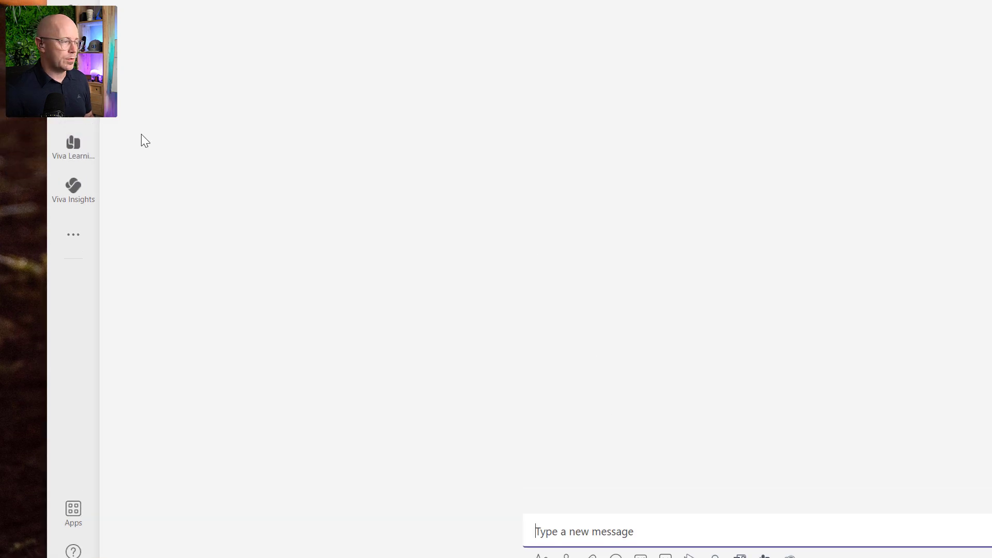
- Open the Centar - Teams ACM workstream stand-up conversation from the Chat list
left_click(73, 183)
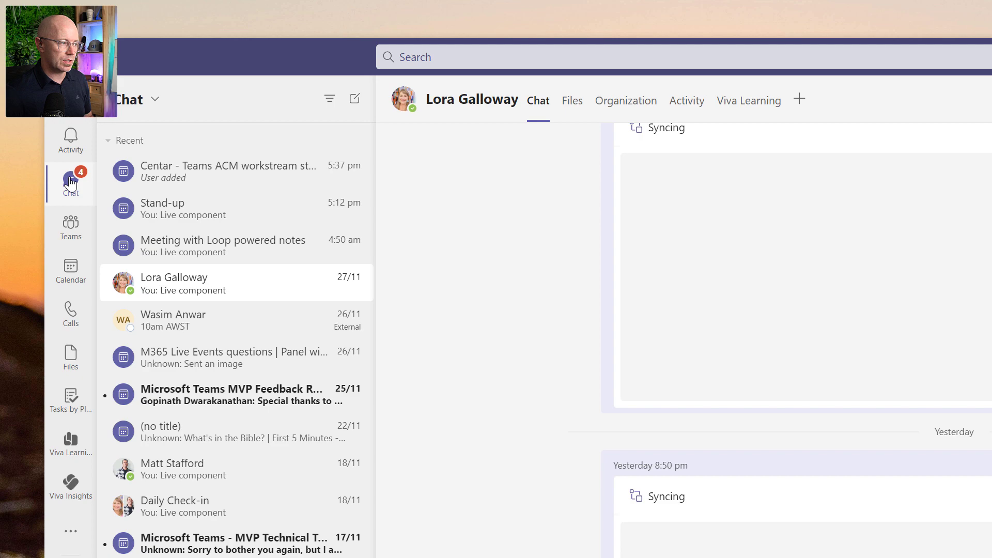
left_click(226, 185)
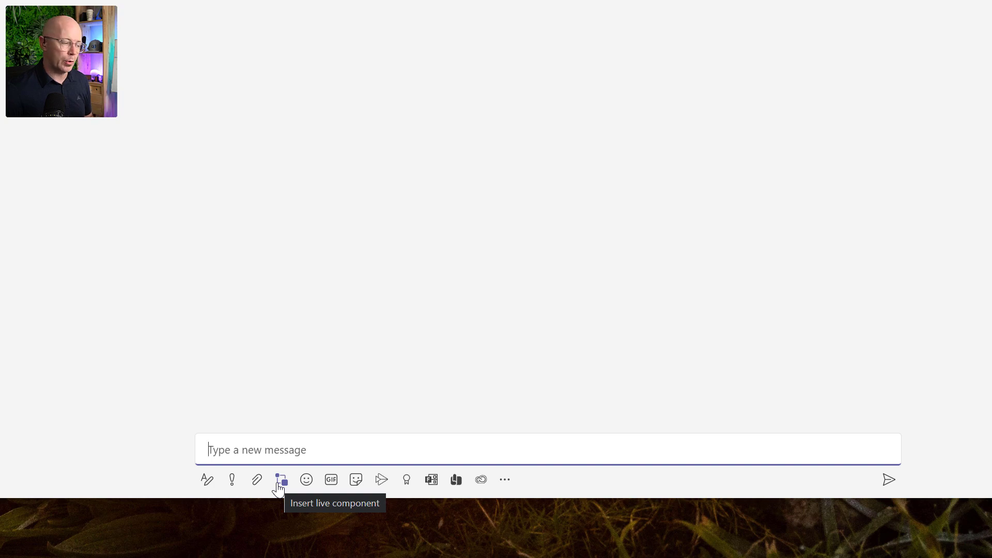
- Insert a Loop paragraph titled 'Centar - Teams ACM workstream stand-up' and open its link settings
left_click(279, 486)
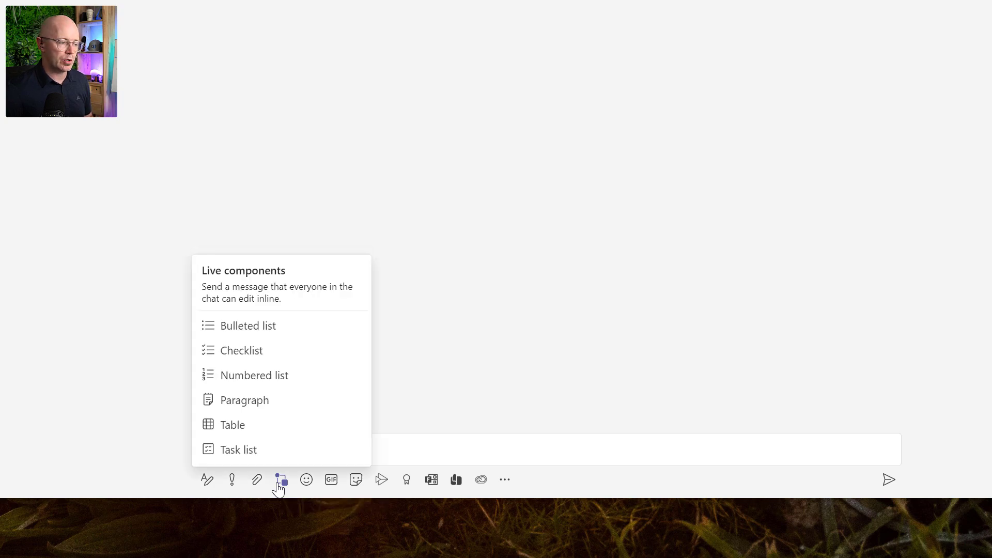
left_click(269, 408)
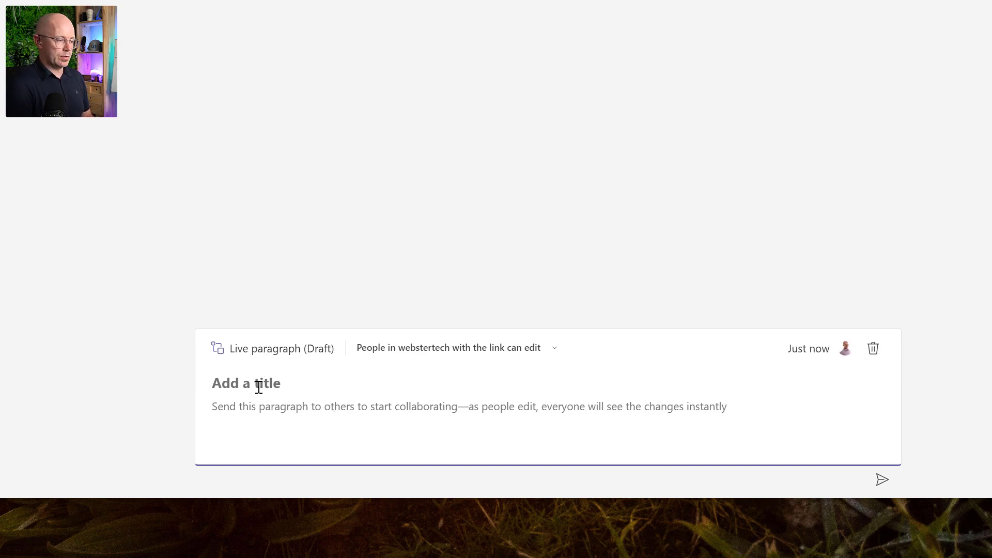
type("Centau")
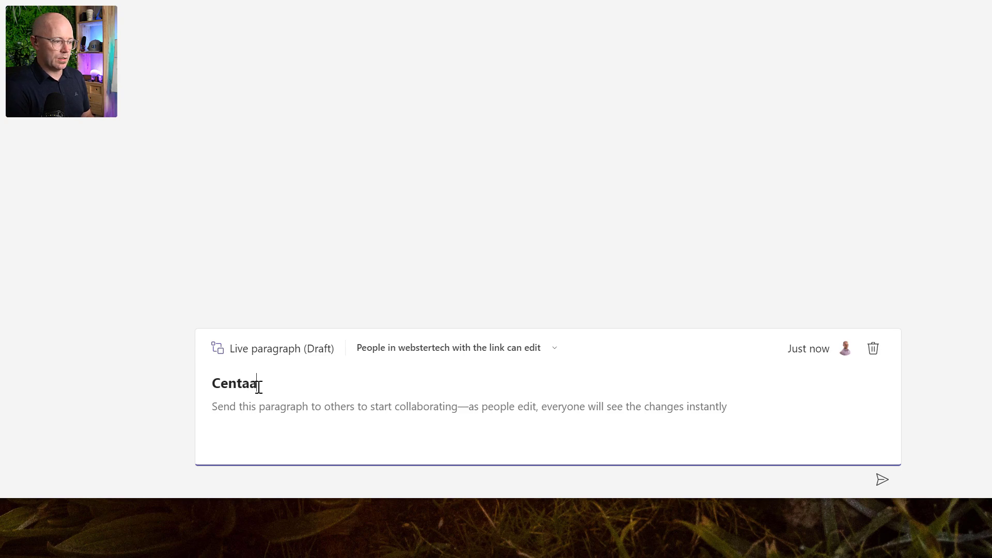
type("r")
key("BackSpace")
key("BackSpace")
type("r - ")
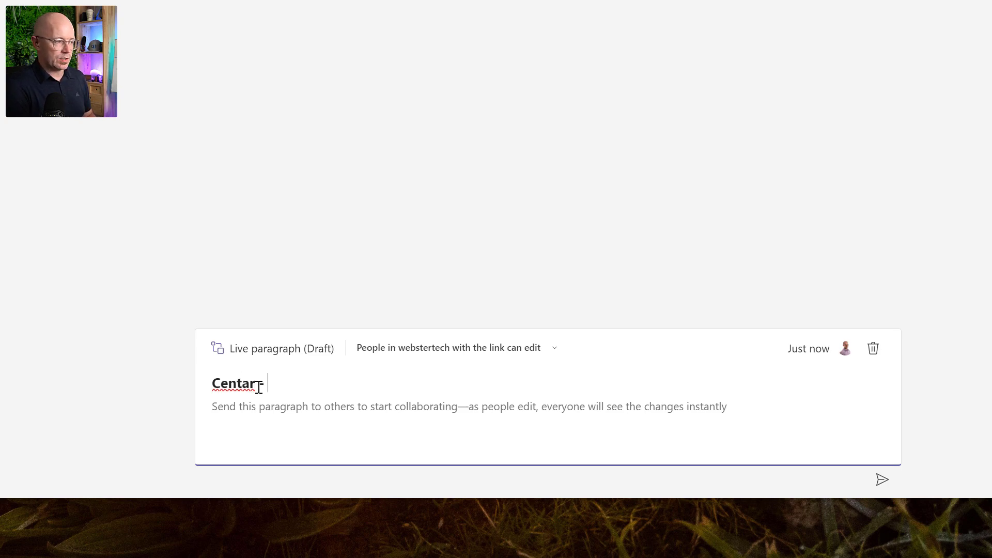
type("Teams ACM workstream stand-up")
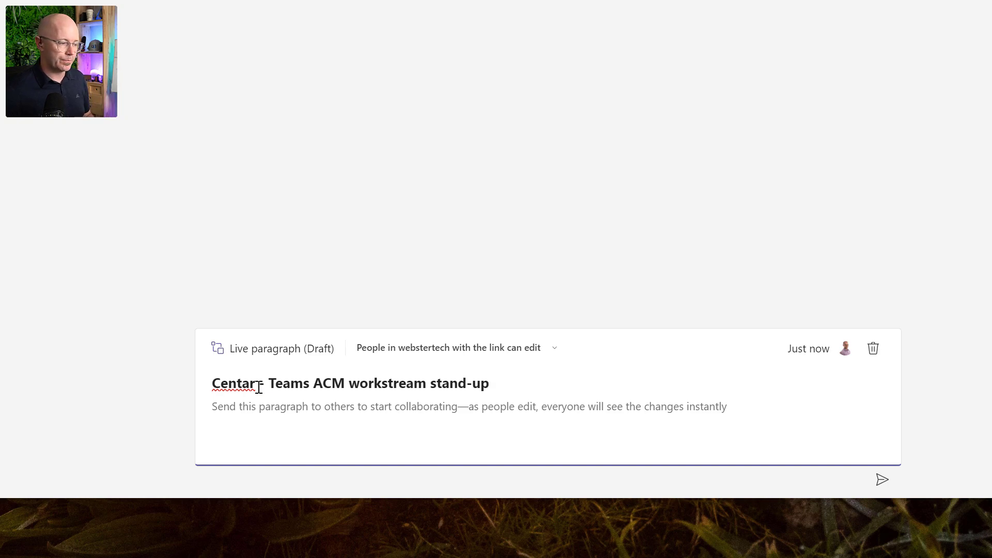
left_click(448, 353)
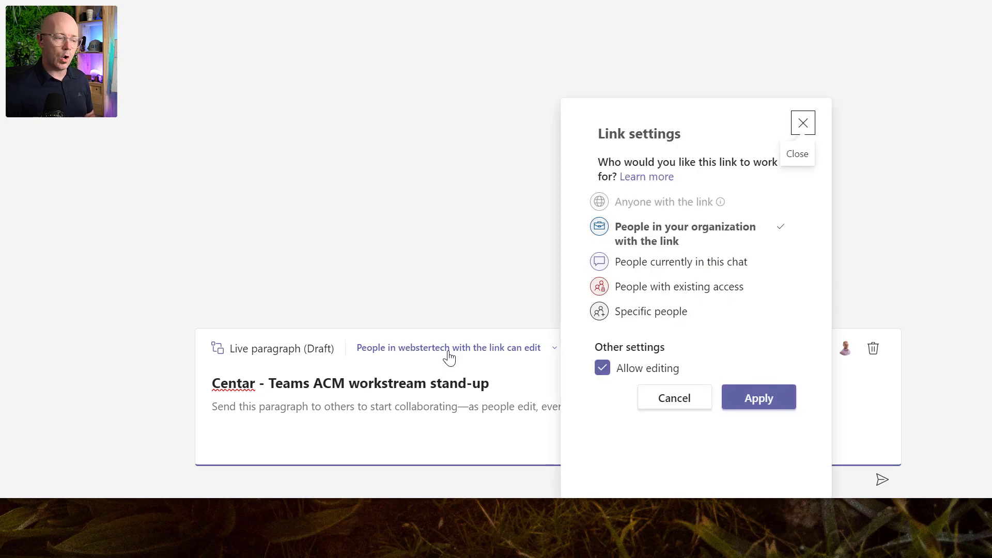
- Limit the paragraph's link to people currently in this chat and apply it
left_click(683, 270)
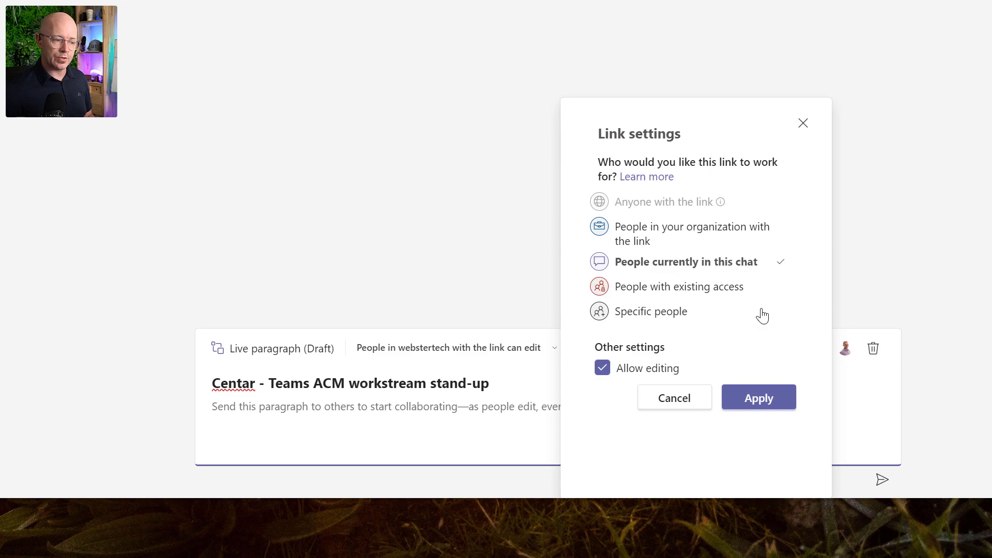
left_click(769, 400)
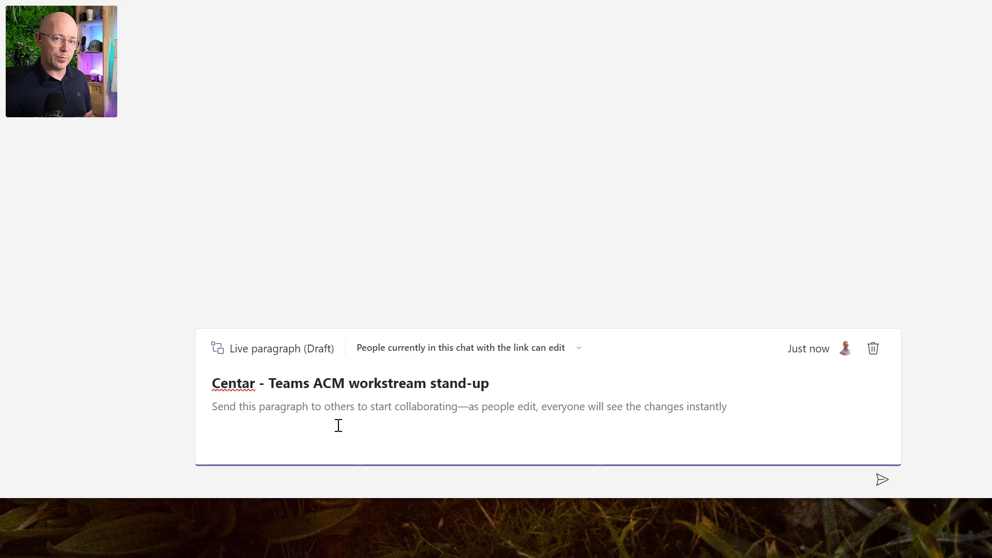
left_click(268, 410)
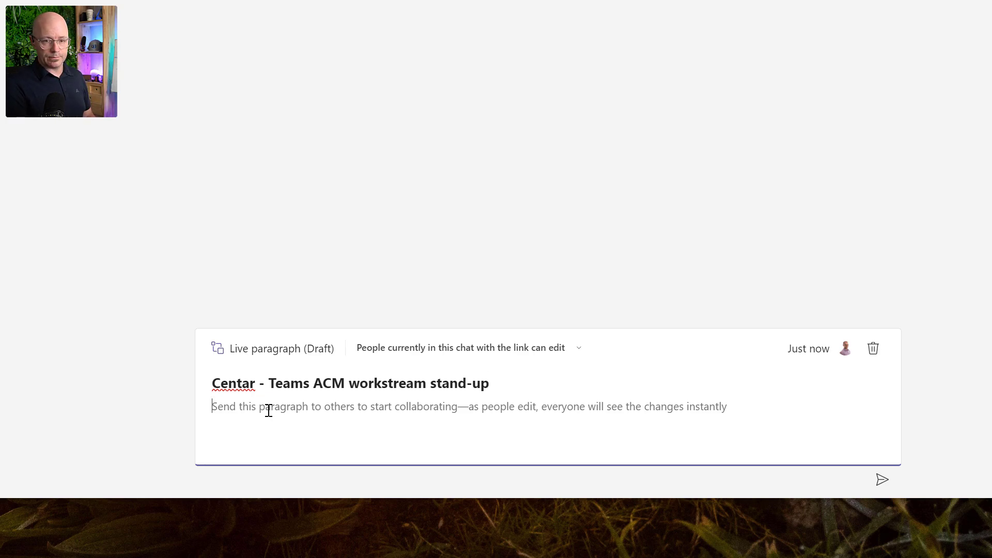
- Add the intro sentence 'We will use this Loop to take notes from this point on...' and begin a new line
type("We will use this Loop to take notes from this point on, just to get used to the experience.")
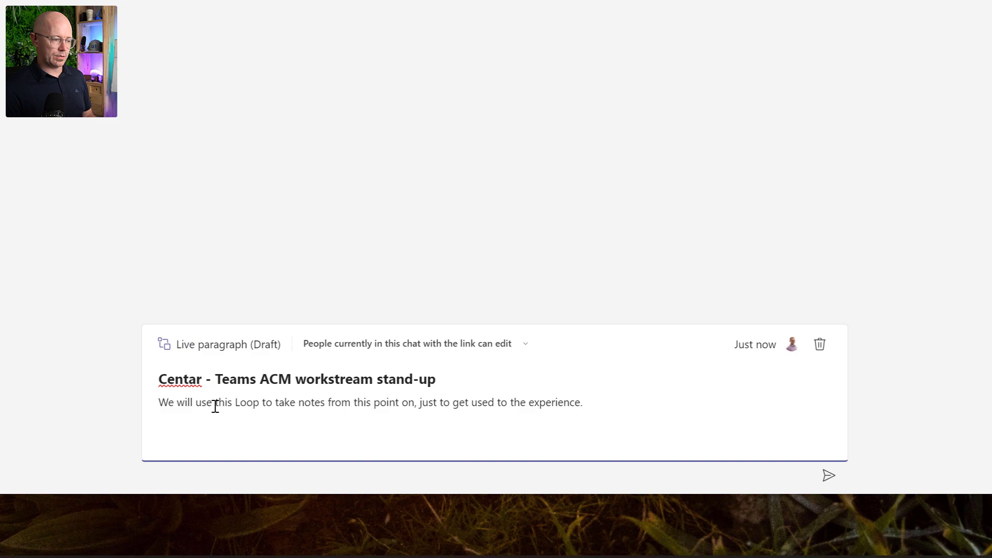
key("Return")
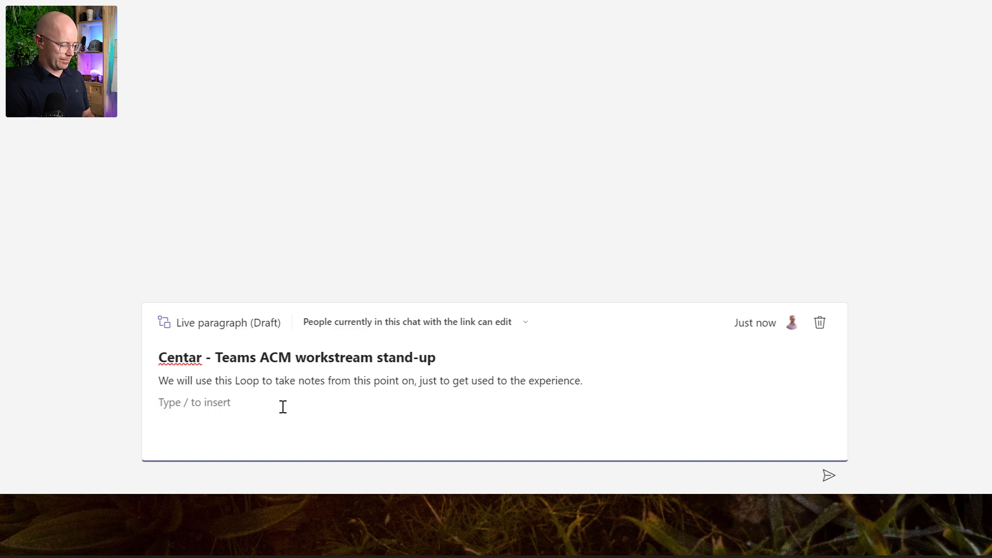
- Insert an Agenda section with /agen and add blank lines around it
type("/agen")
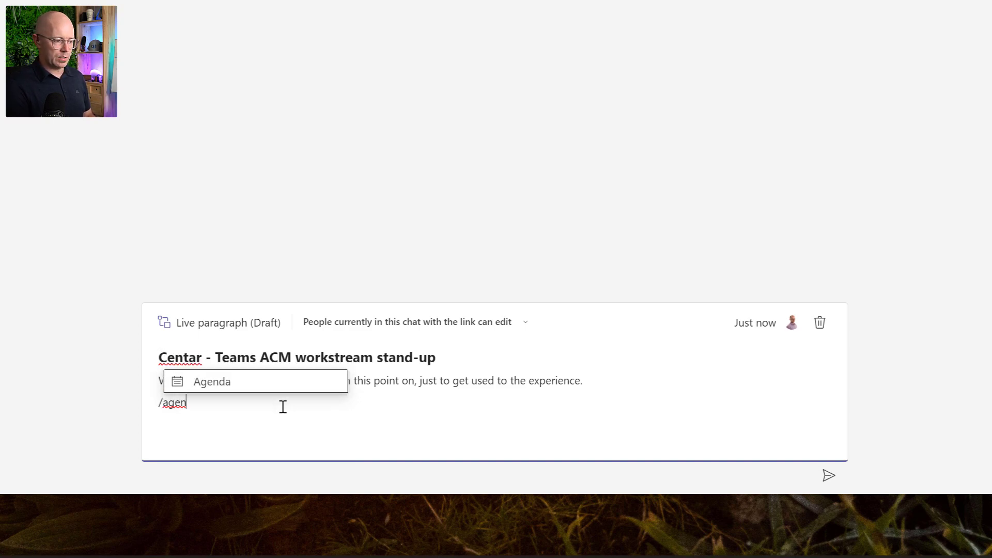
key("Return")
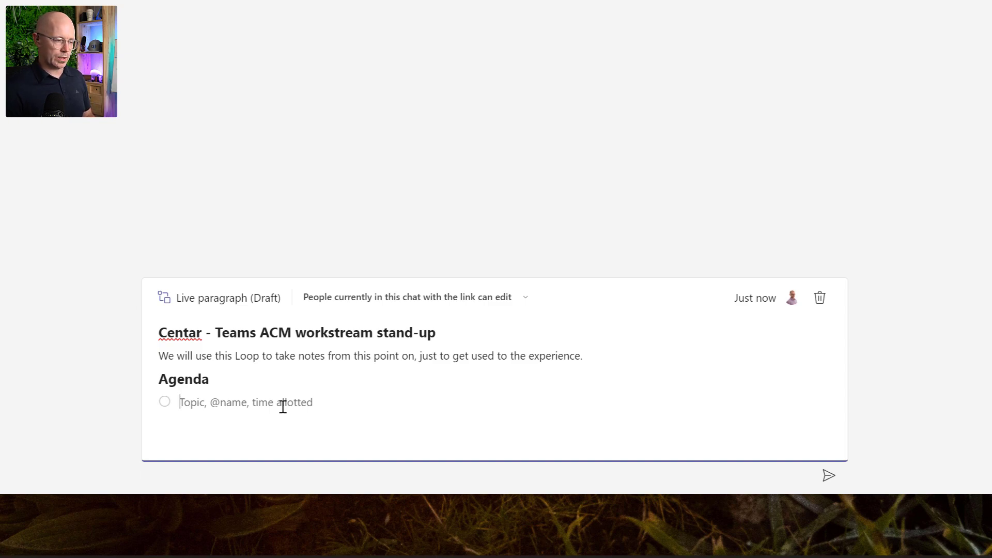
key("Return")
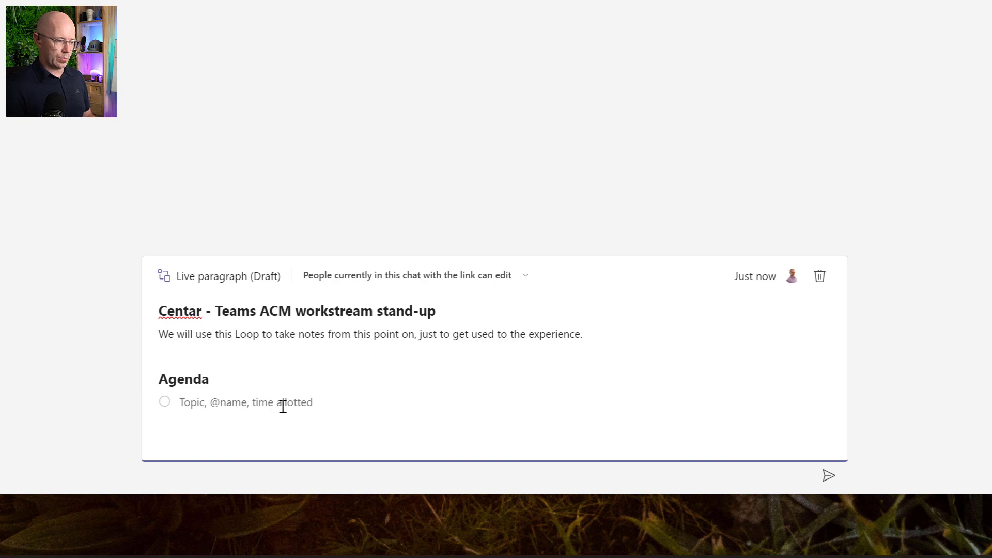
key("Down")
key("Down")
key("Return")
key("Return")
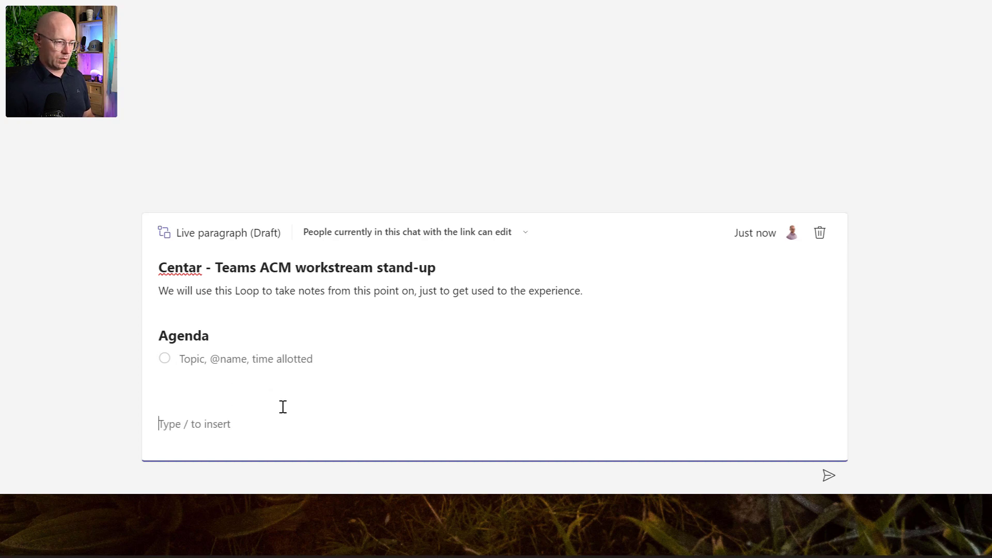
key("Up")
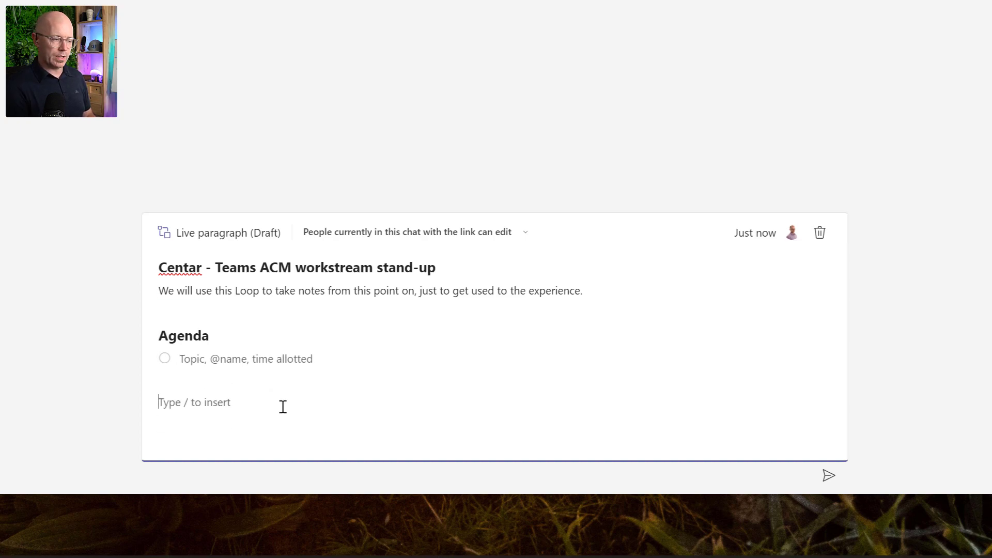
- Add a 'Meeting Notes' line below the agenda and format it as a heading
type("Meeting")
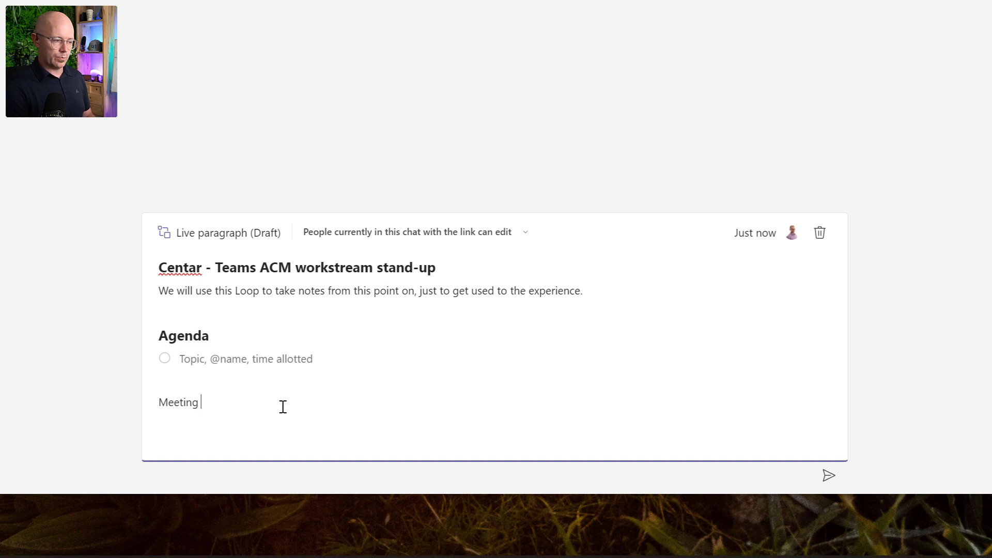
type(" NOtes")
key("BackSpace")
key("BackSpace")
key("BackSpace")
key("BackSpace")
type("otes")
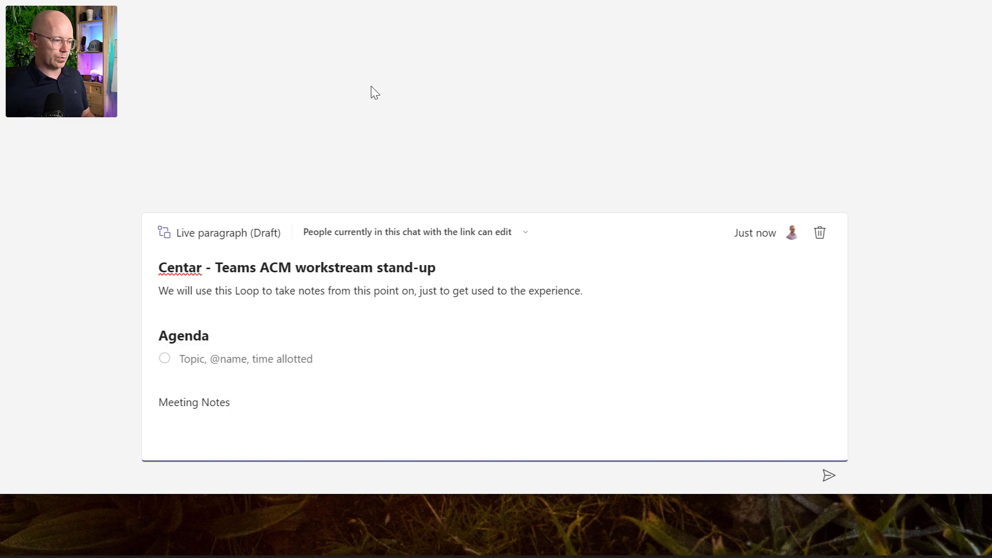
triple_click(151, 401)
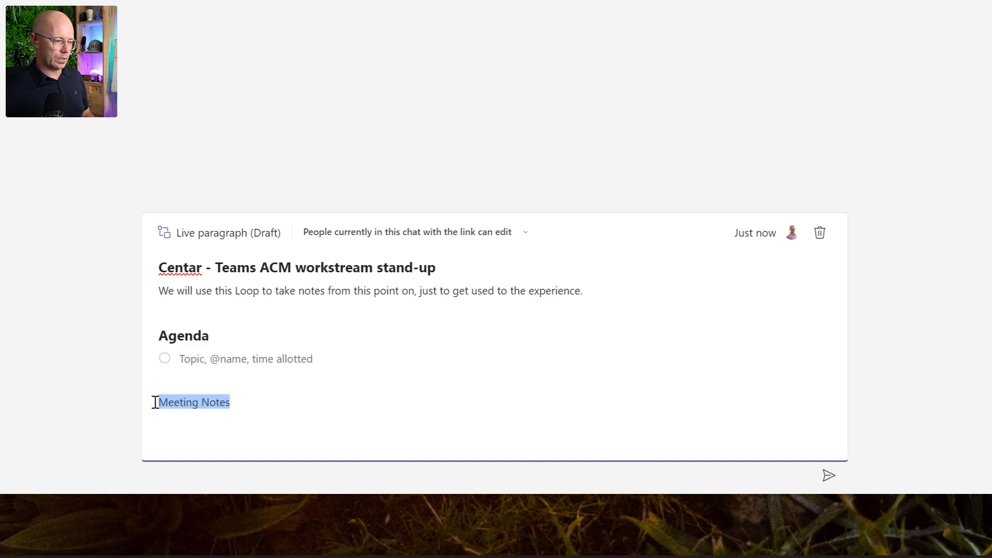
left_click(273, 373)
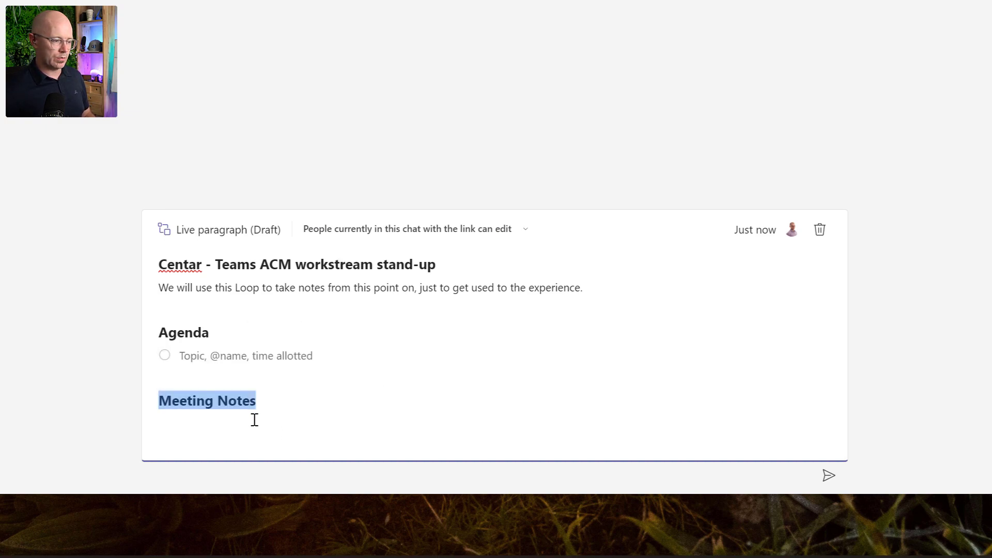
left_click(243, 414)
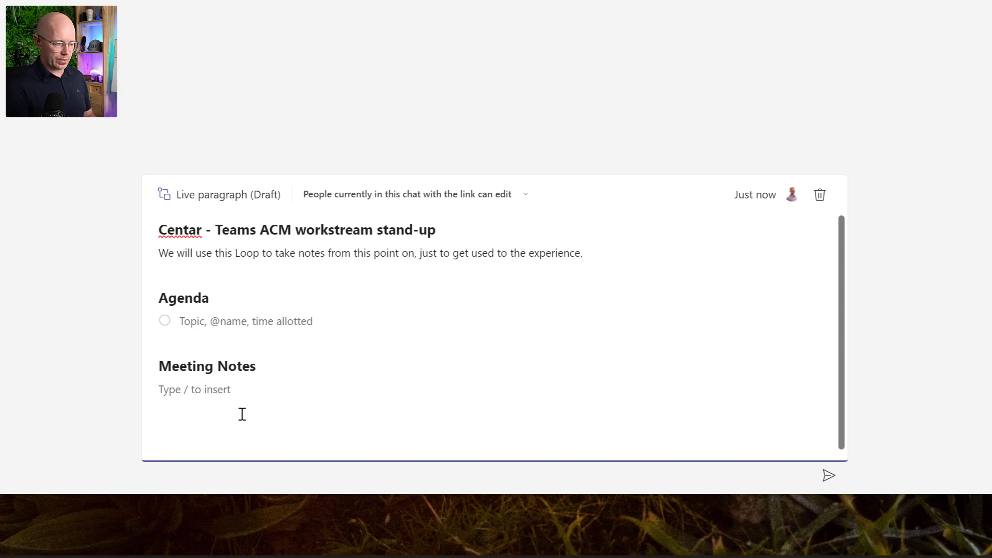
- Insert an empty bulleted list under Meeting Notes with /bu
type("/bu")
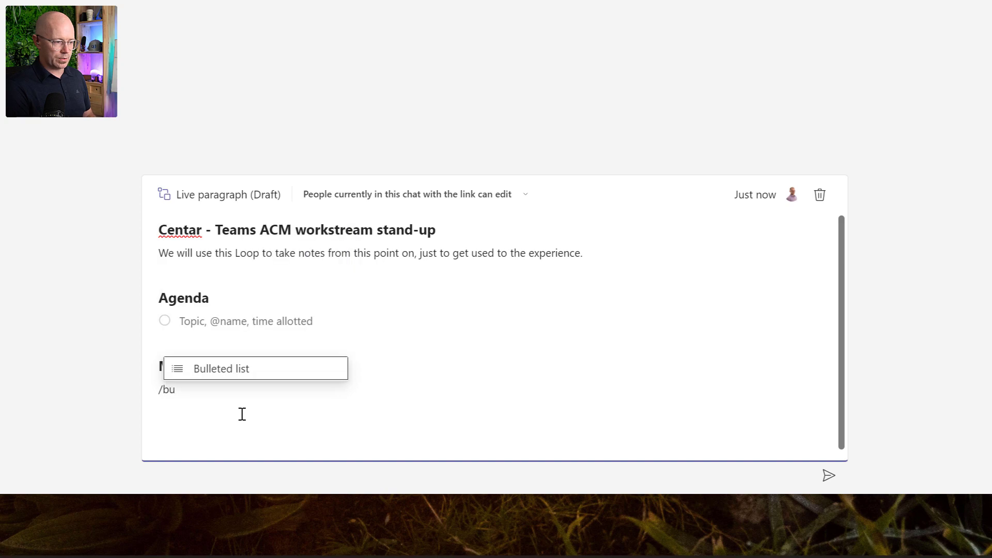
key("Return")
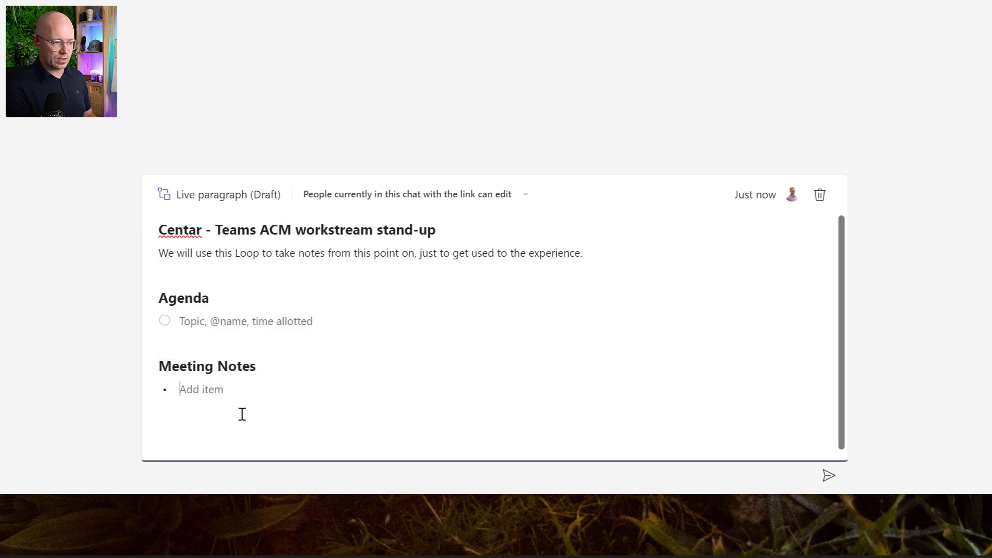
left_click(242, 413)
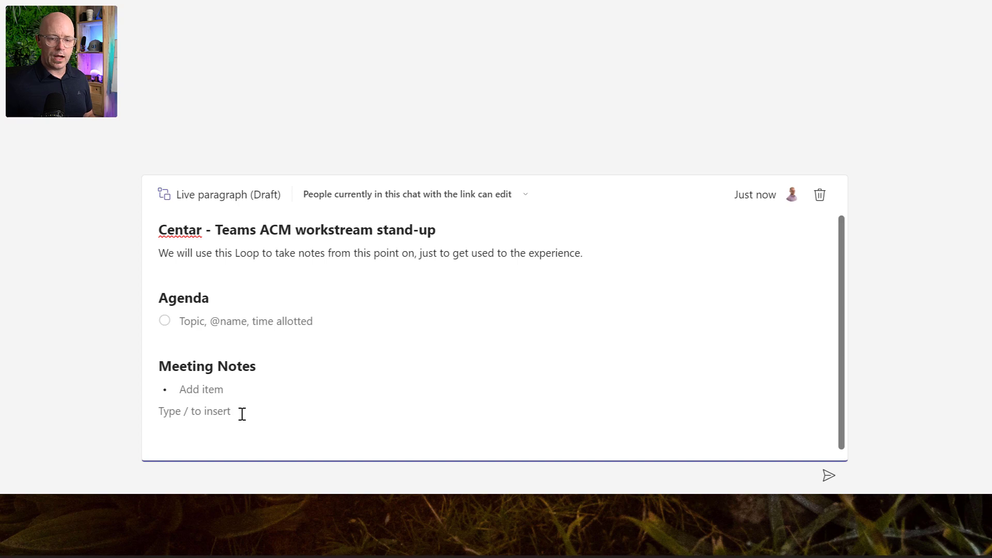
scroll(243, 413, "down", 1)
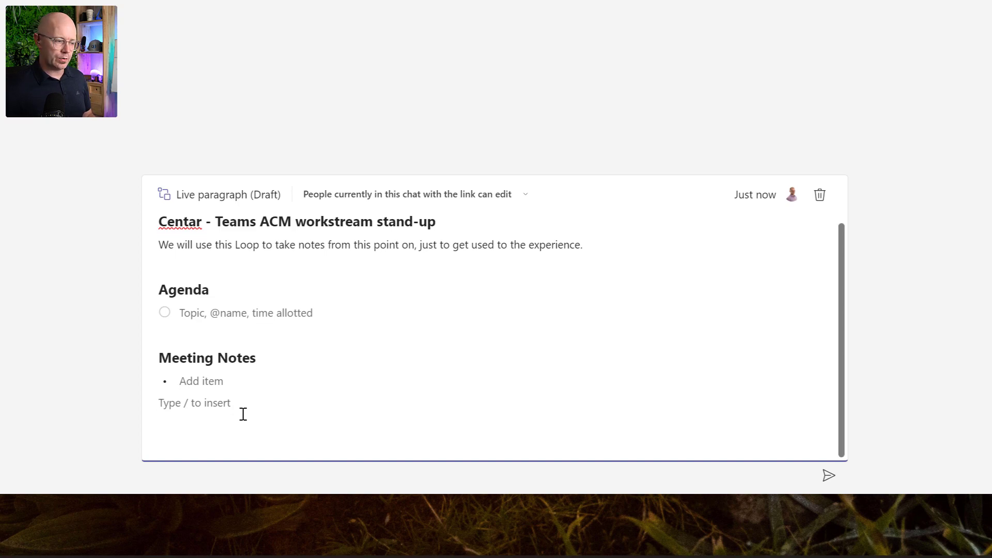
key("Return")
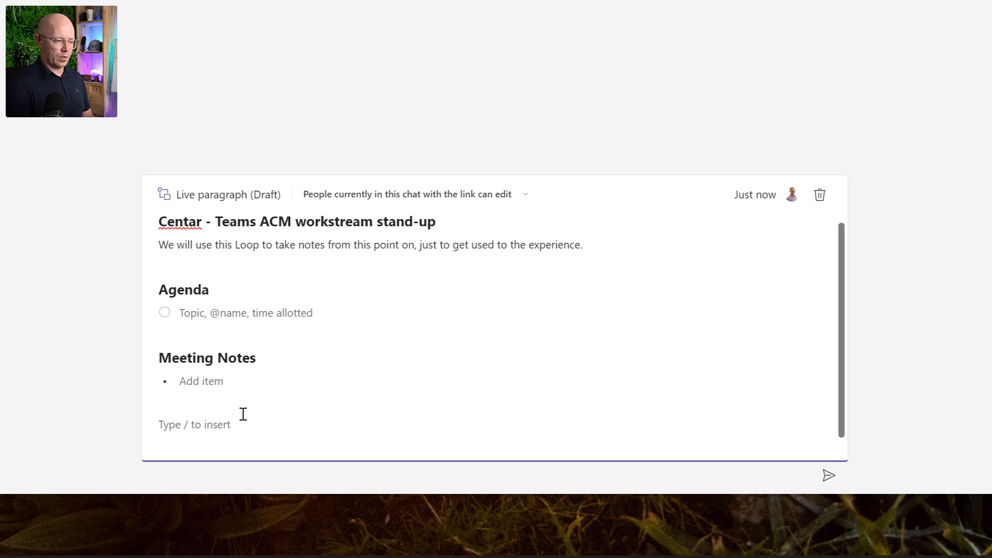
key("BackSpace")
- Insert a table with header cells Item, Notes, People and Outcome
type("/tab")
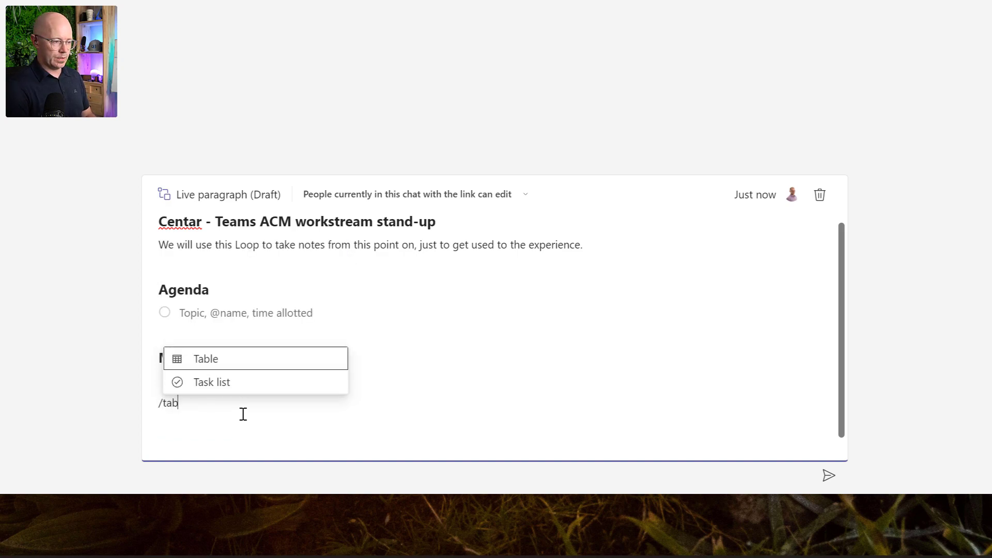
key("Return")
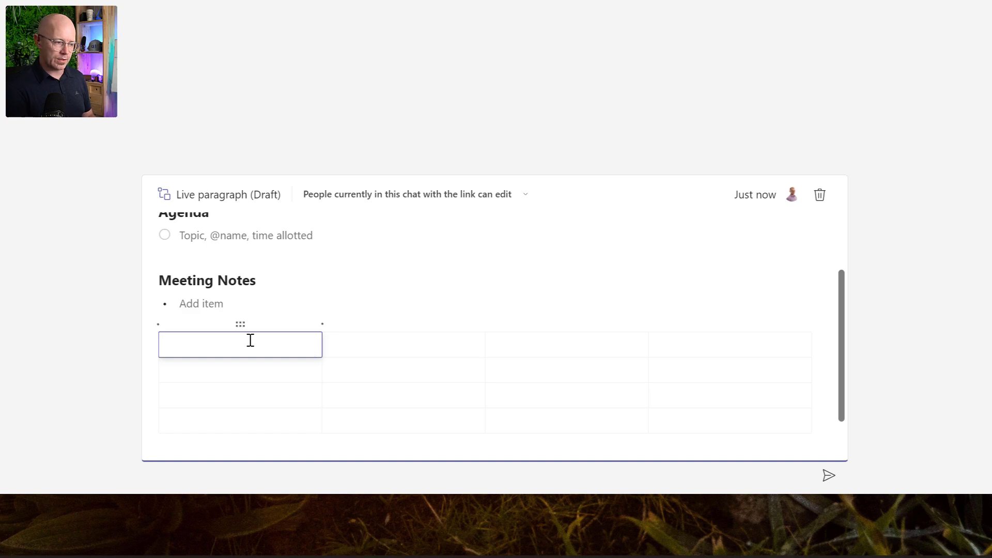
type("Item")
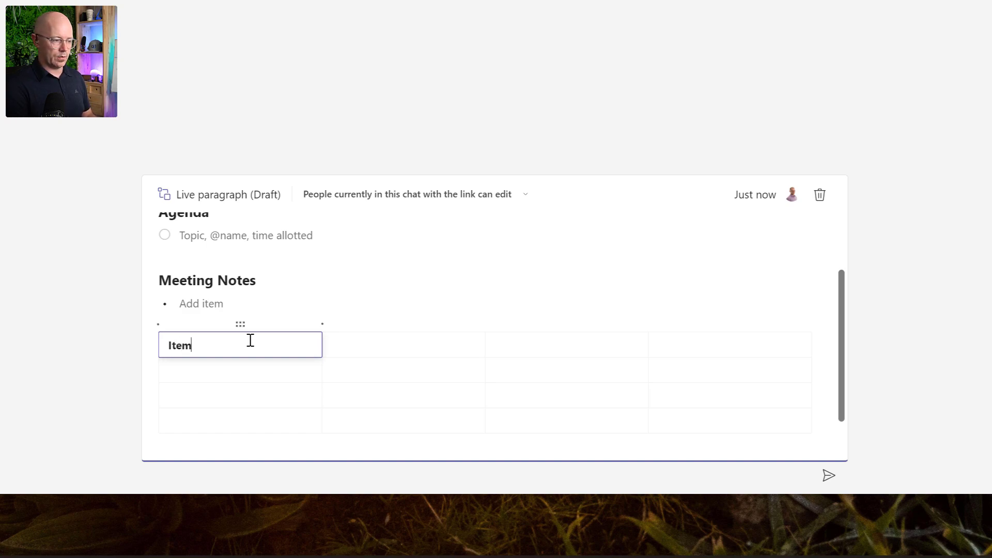
key("Tab")
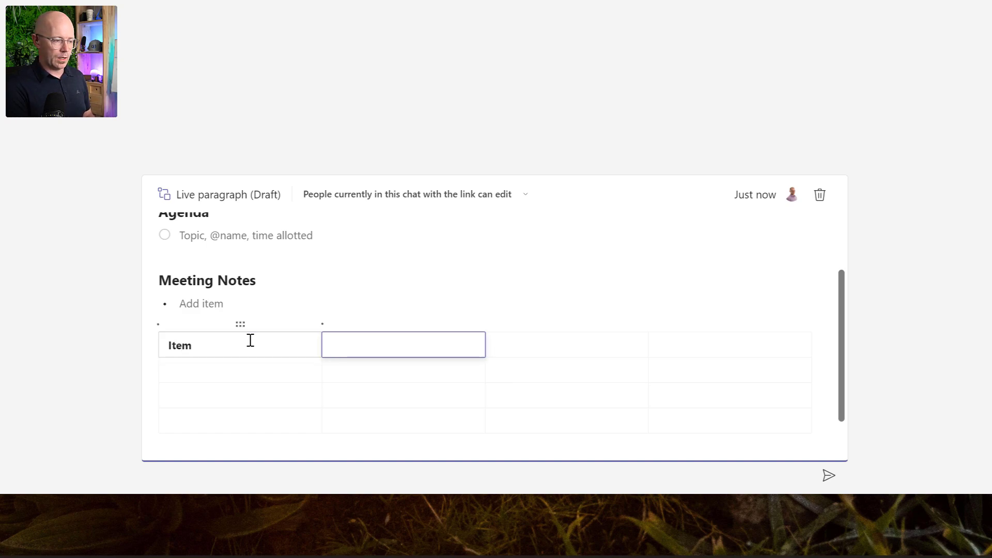
type("Notes")
key("Tab")
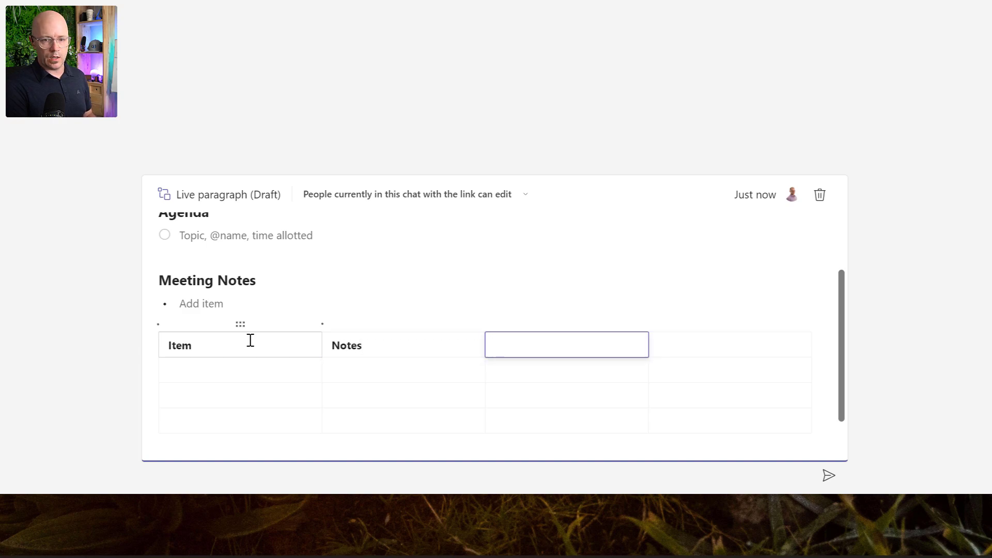
type("People")
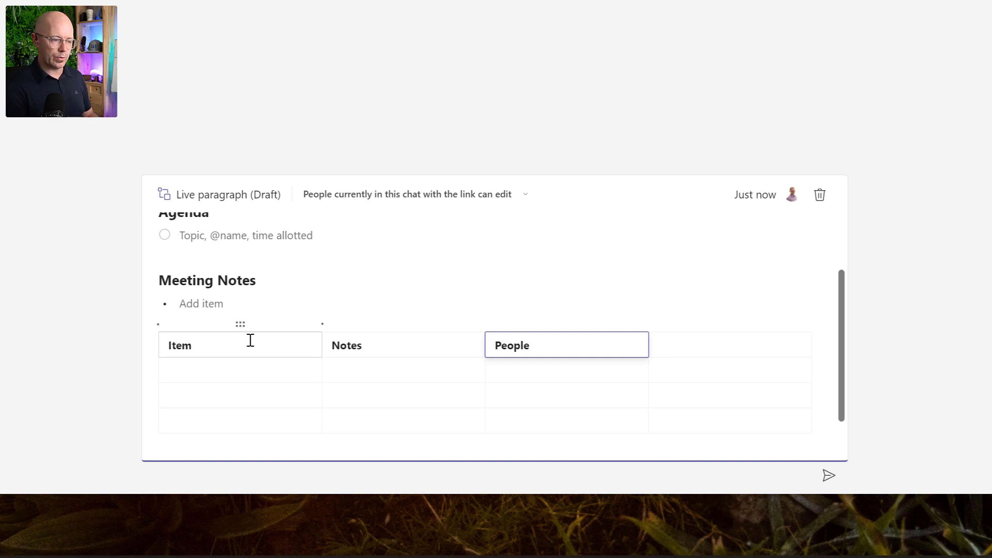
key("Tab")
type("Out")
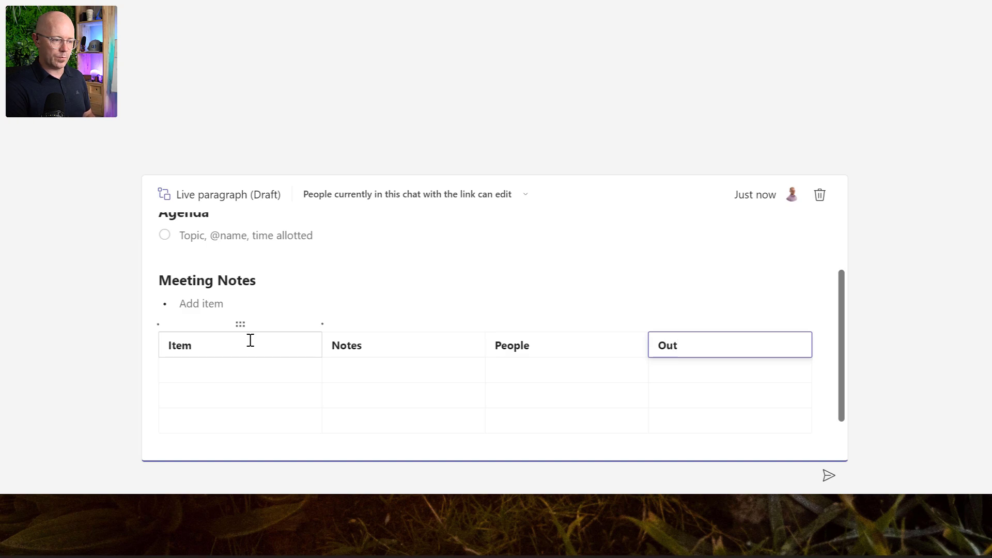
type("come")
- Move the third table row above the second and continue on a line below the table
left_click(217, 374)
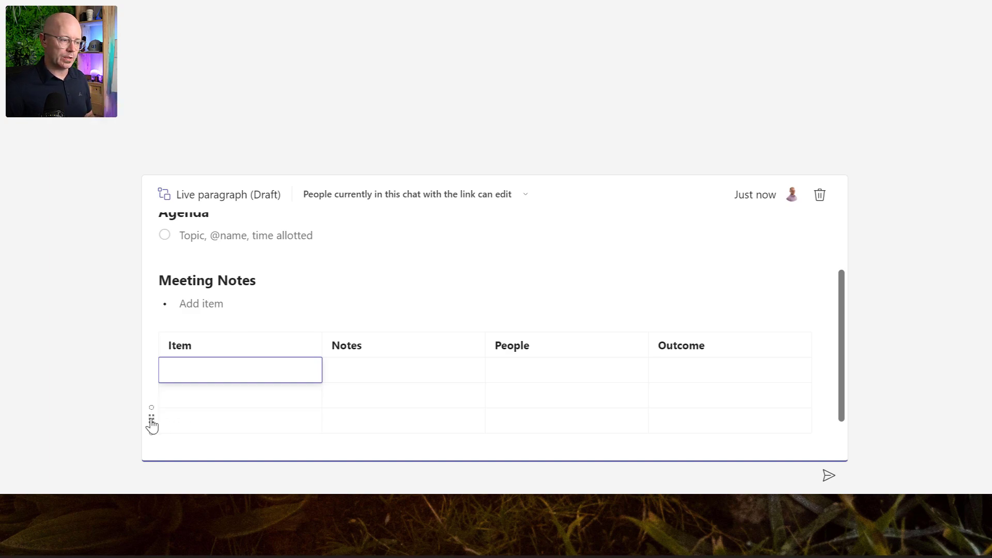
mouse_move(150, 416)
left_mouse_down()
mouse_move(149, 380)
mouse_move(149, 416)
left_mouse_up()
scroll(208, 392, "down", 1)
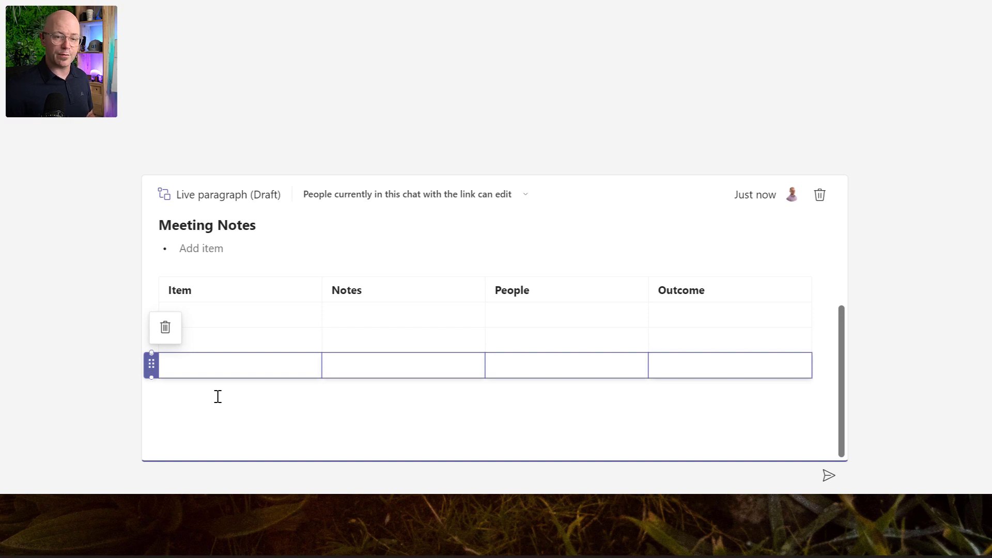
left_click(217, 396)
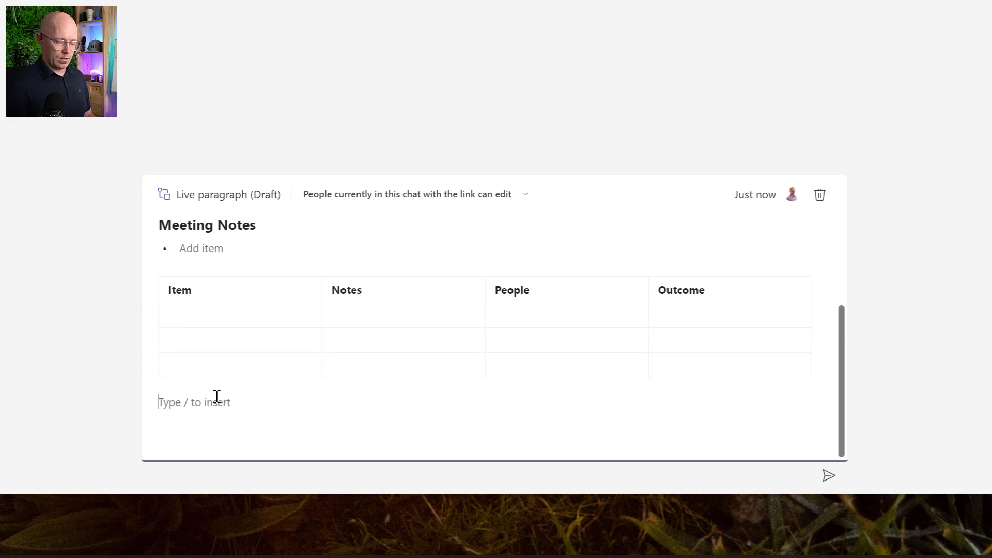
- Add a 'Questions' heading with a numbered list beneath it, followed by a blank line
key("Return")
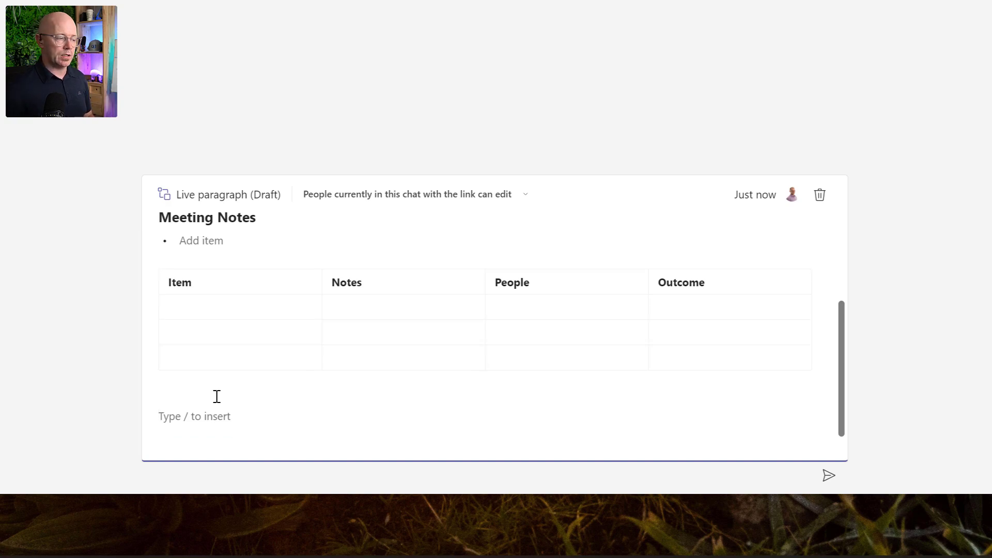
type("Questions")
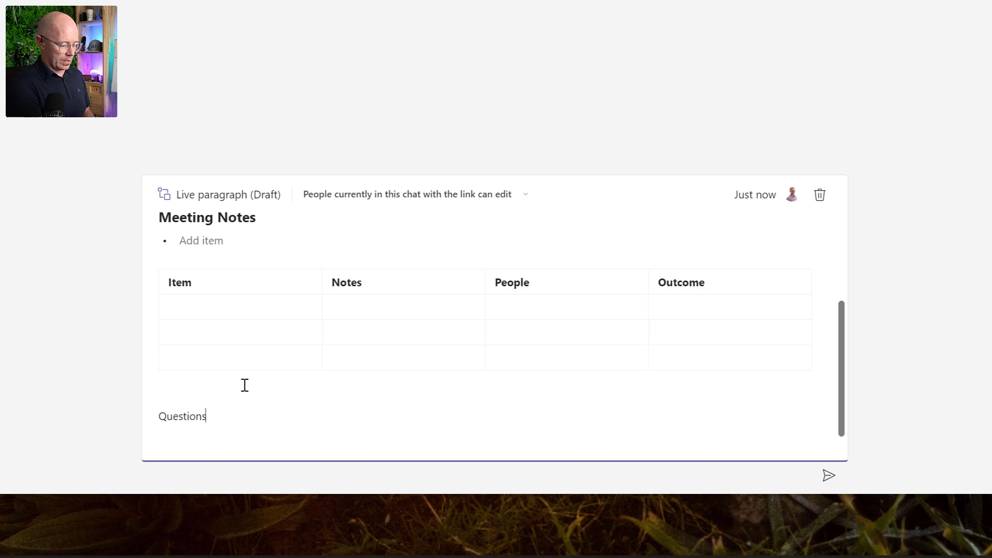
key("ctrl+alt+2")
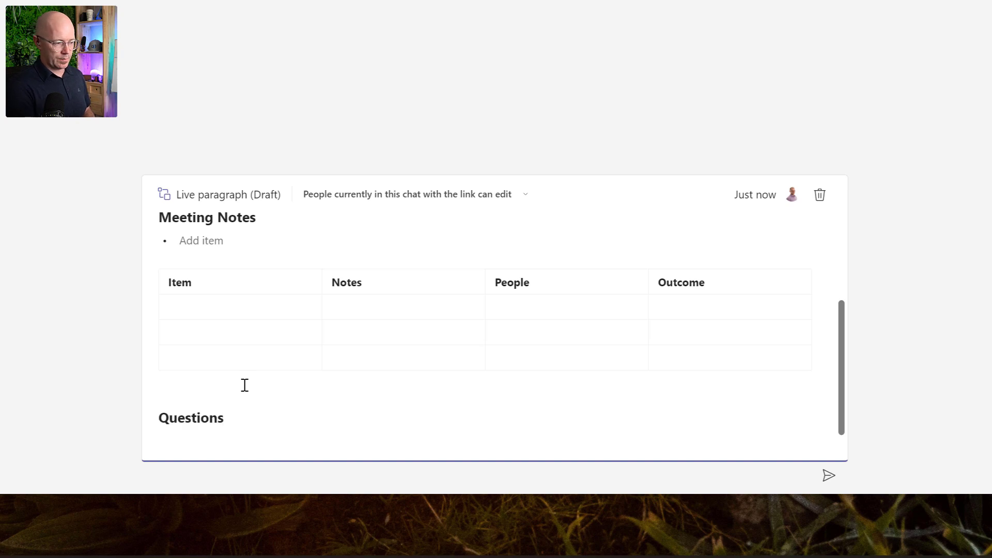
key("Return")
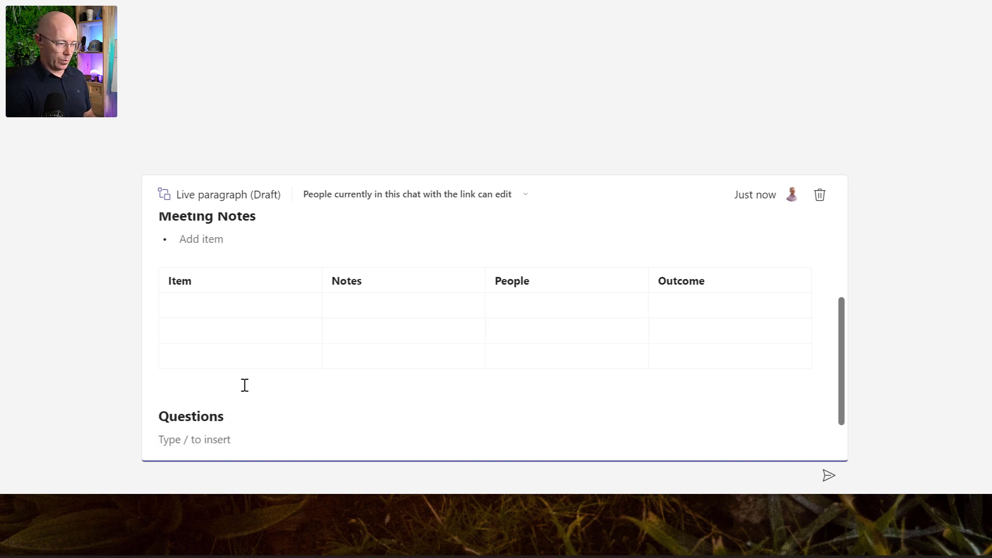
type("1.")
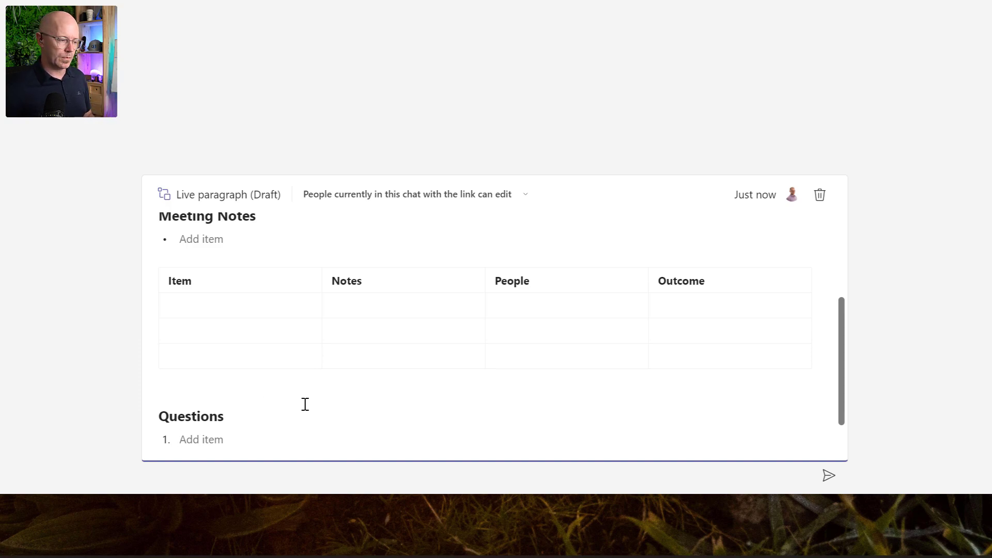
scroll(304, 404, "down", 1)
key("Return")
key("Return")
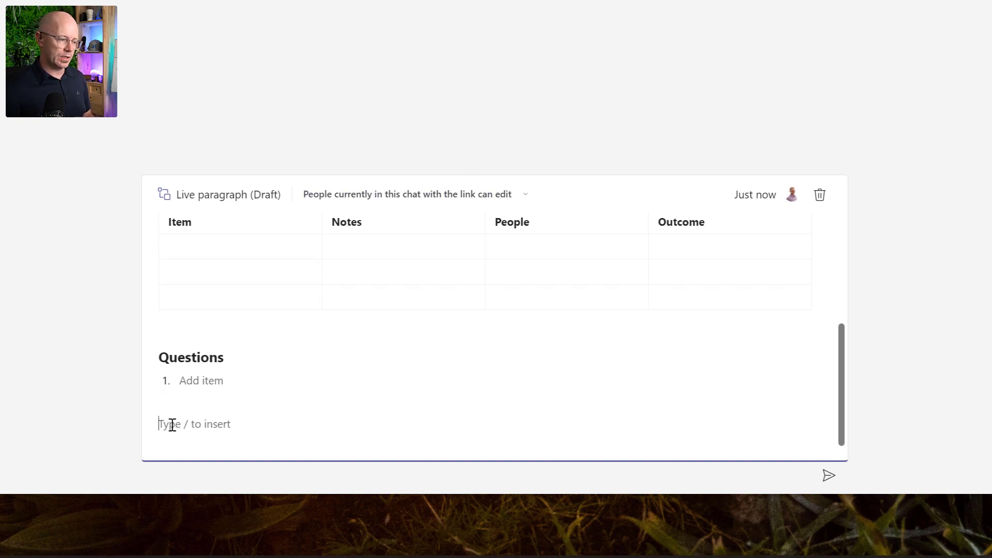
- Insert a task list with /tas and rename its Tasks heading to 'Follow-up tasks'
type("/")
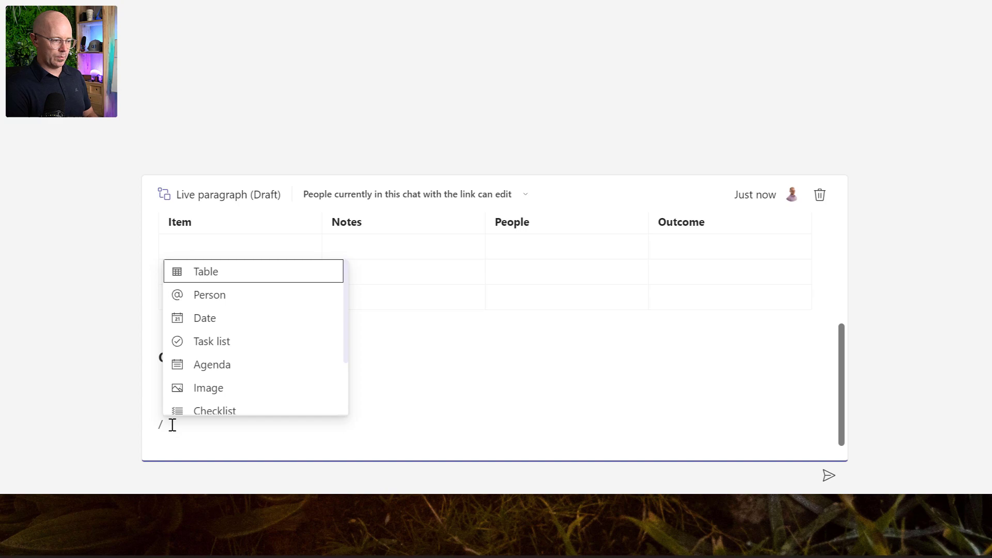
type("tas")
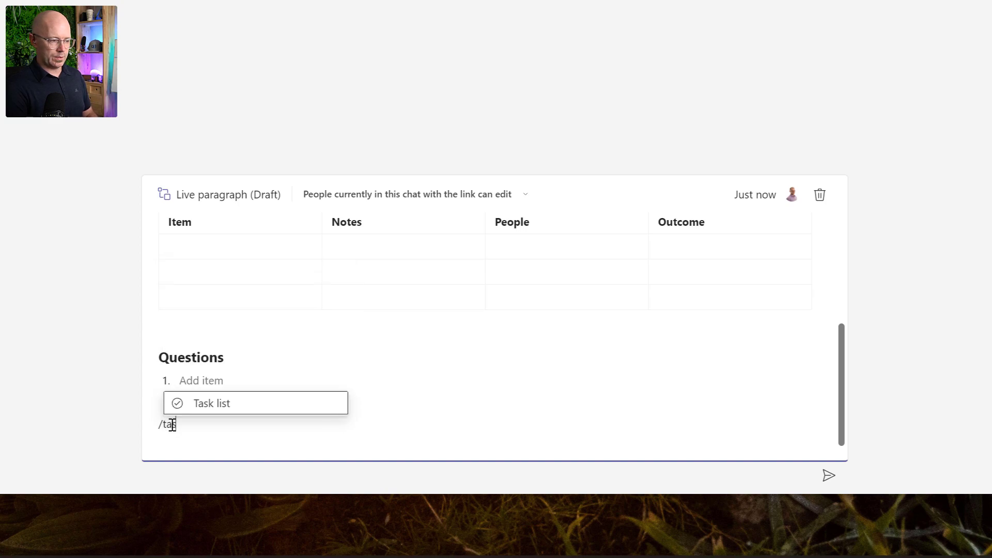
key("Return")
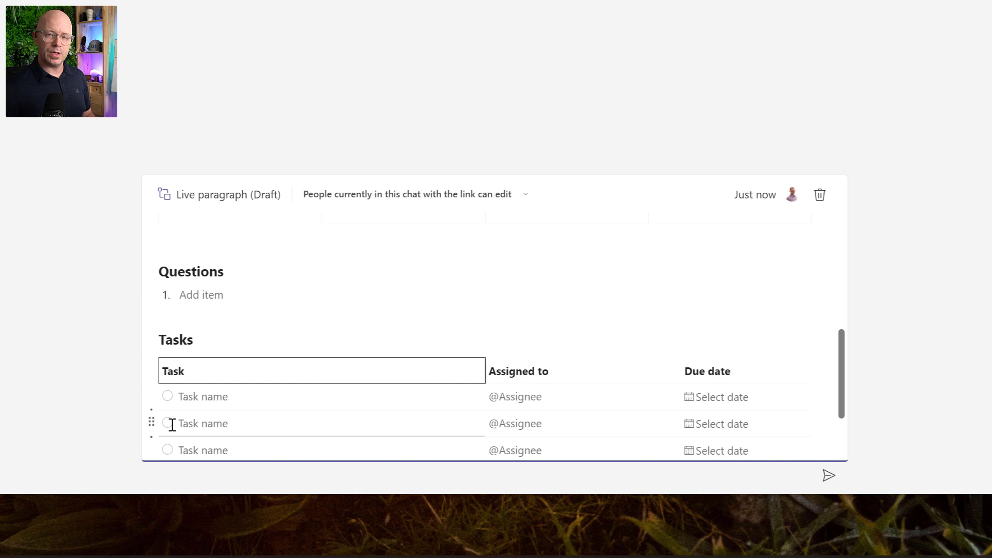
double_click(182, 339)
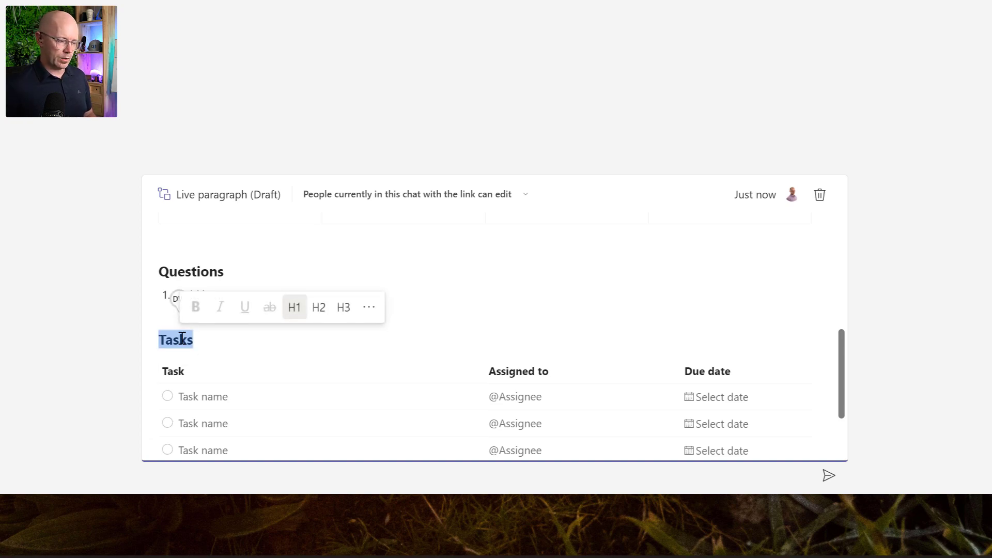
type("Folo")
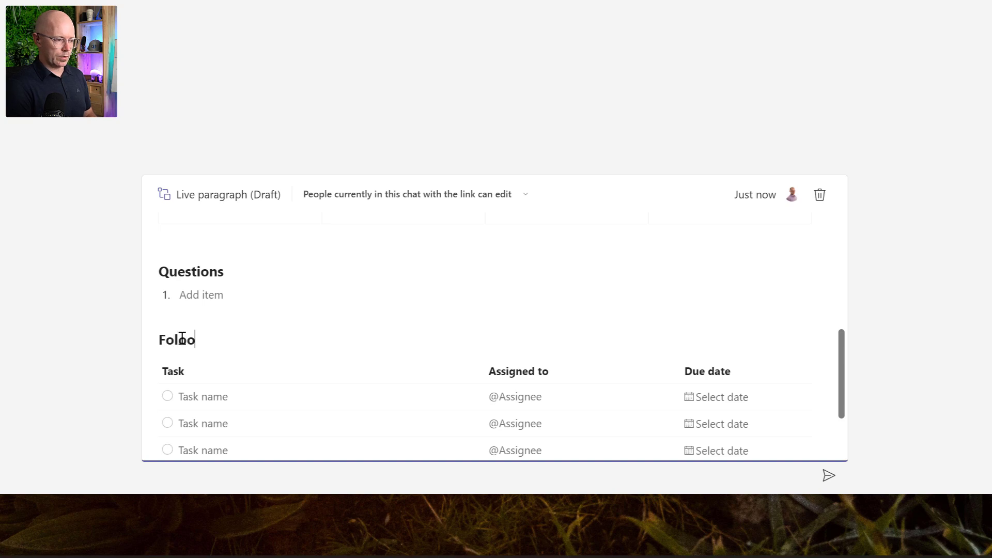
key("BackSpace")
type("low-")
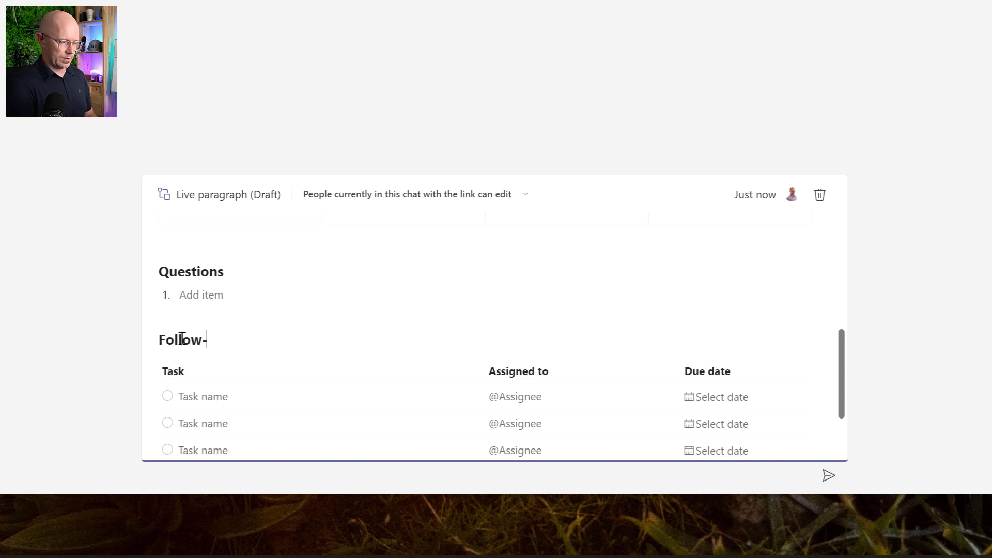
type("up tasks")
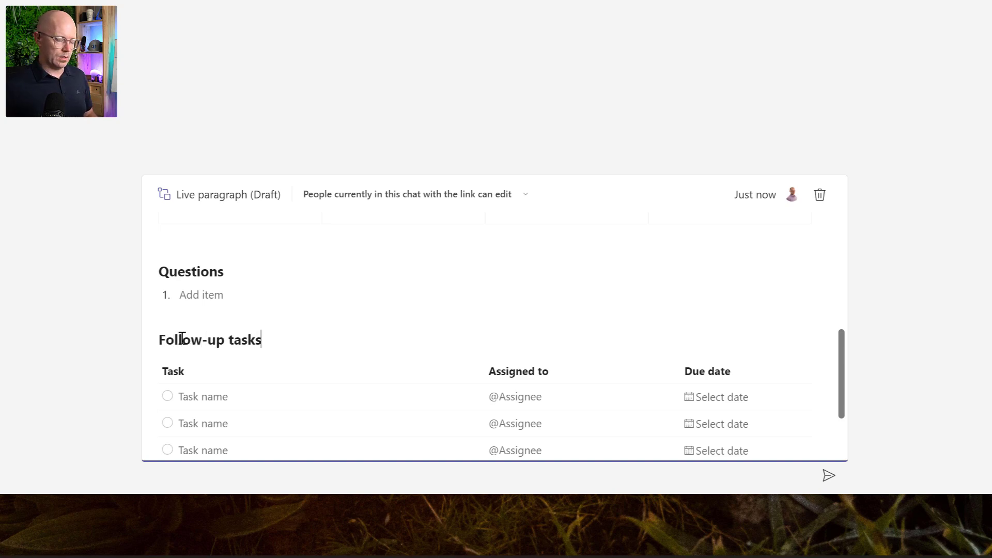
scroll(374, 283, "down", 2)
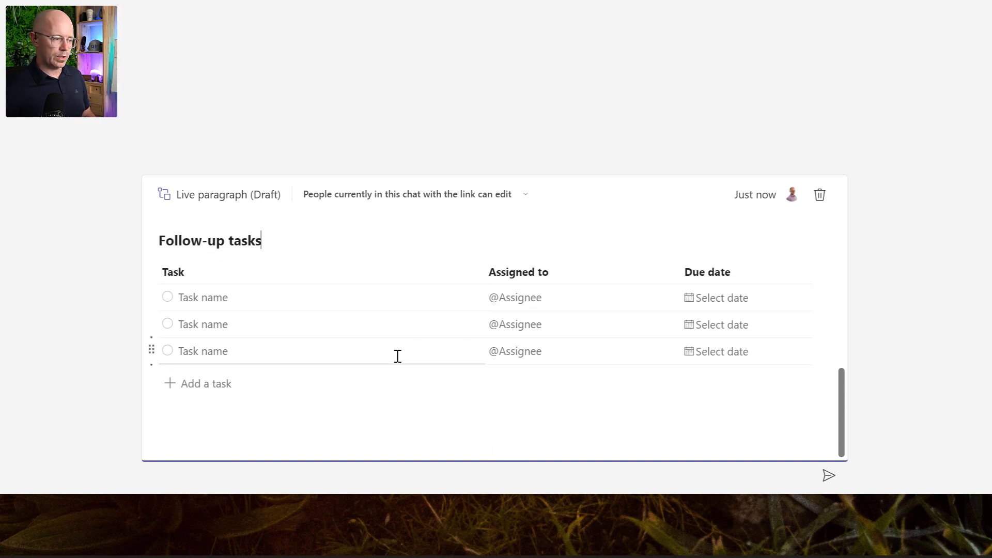
scroll(397, 356, "up", 2)
scroll(397, 356, "up", 10)
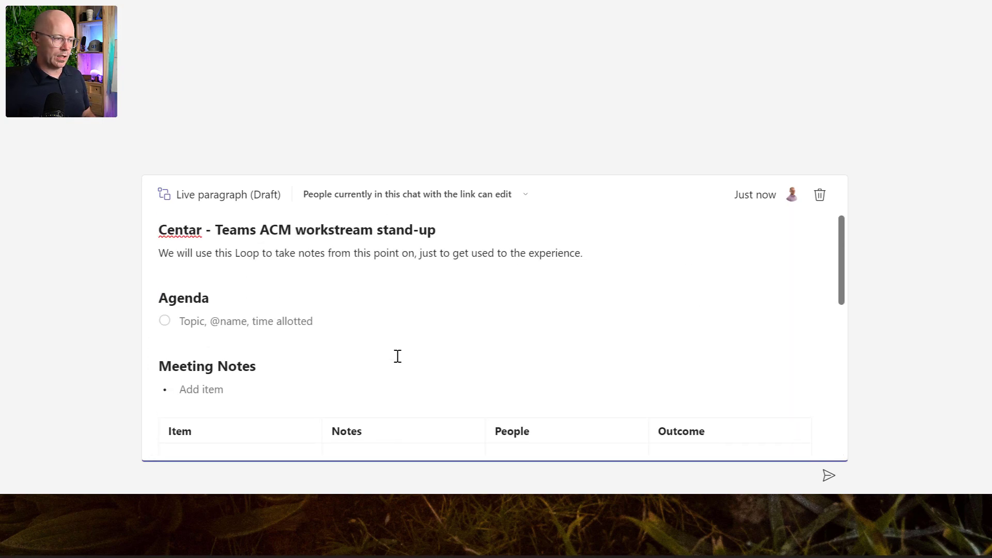